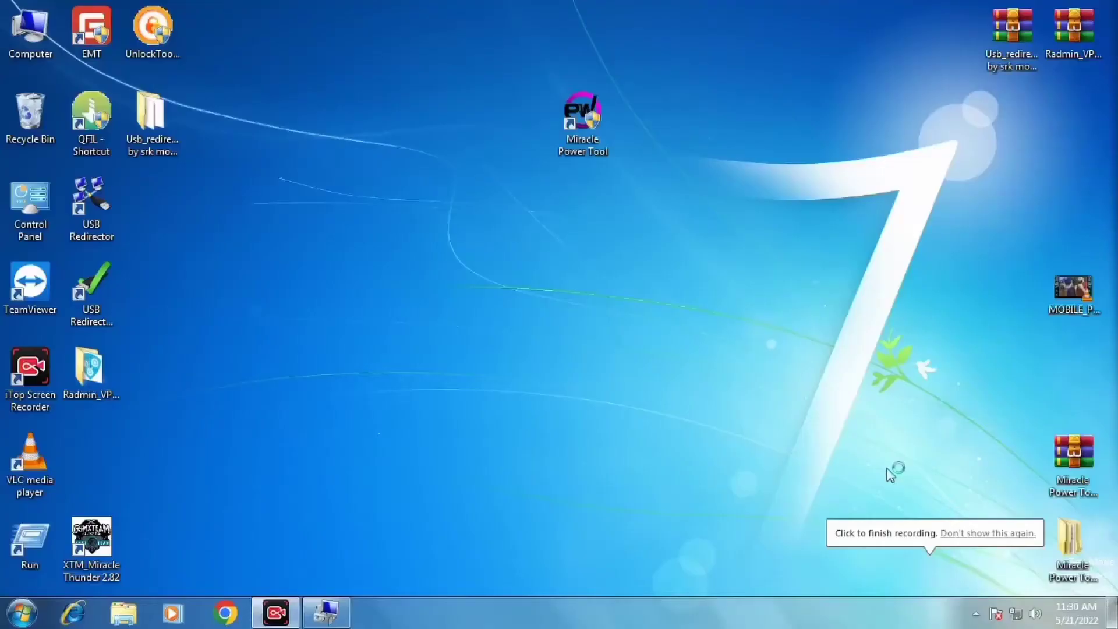
right_click(819, 303)
left_click(839, 350)
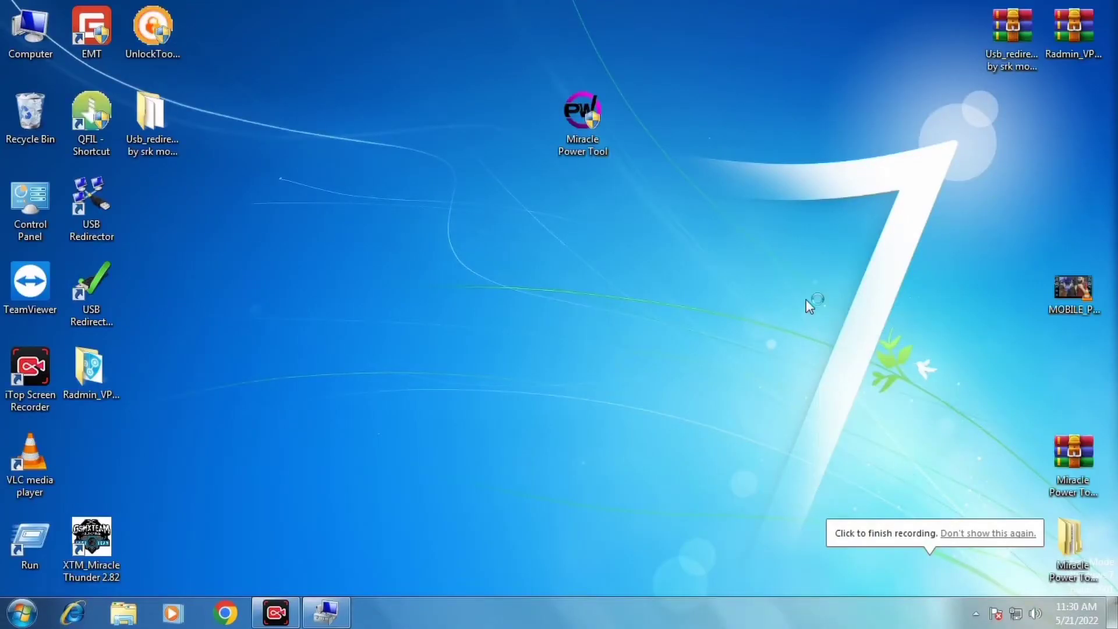
right_click(809, 304)
left_click(829, 347)
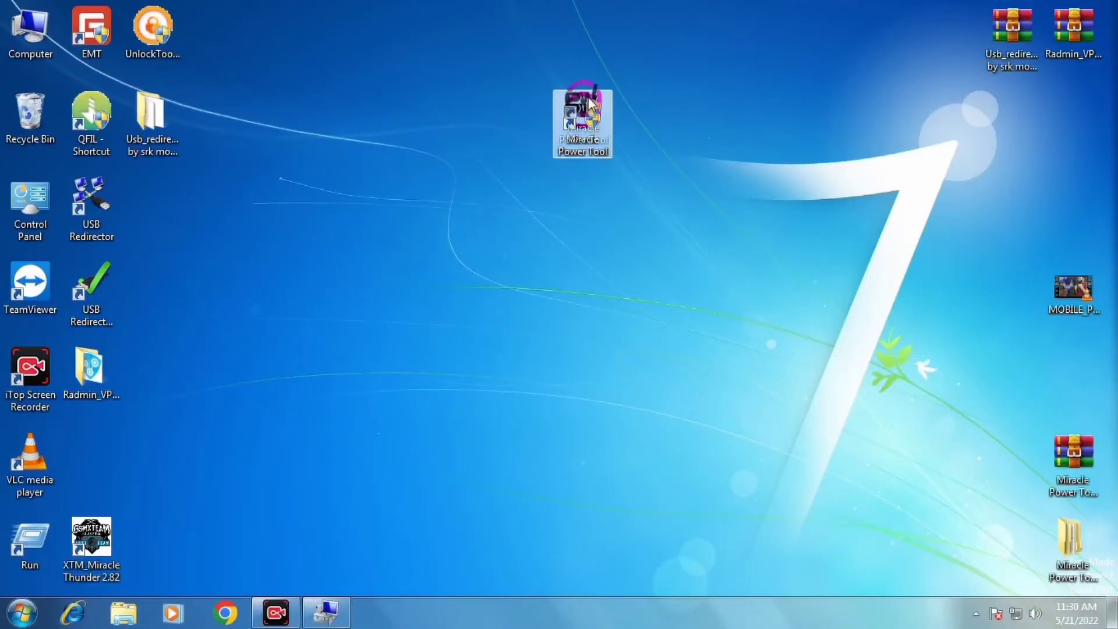
Move the Miracle Power Tool shortcut to the upper edge of the desktop and launch it
left_click_drag(591, 105, 588, 34)
right_click(648, 116)
left_click(670, 159)
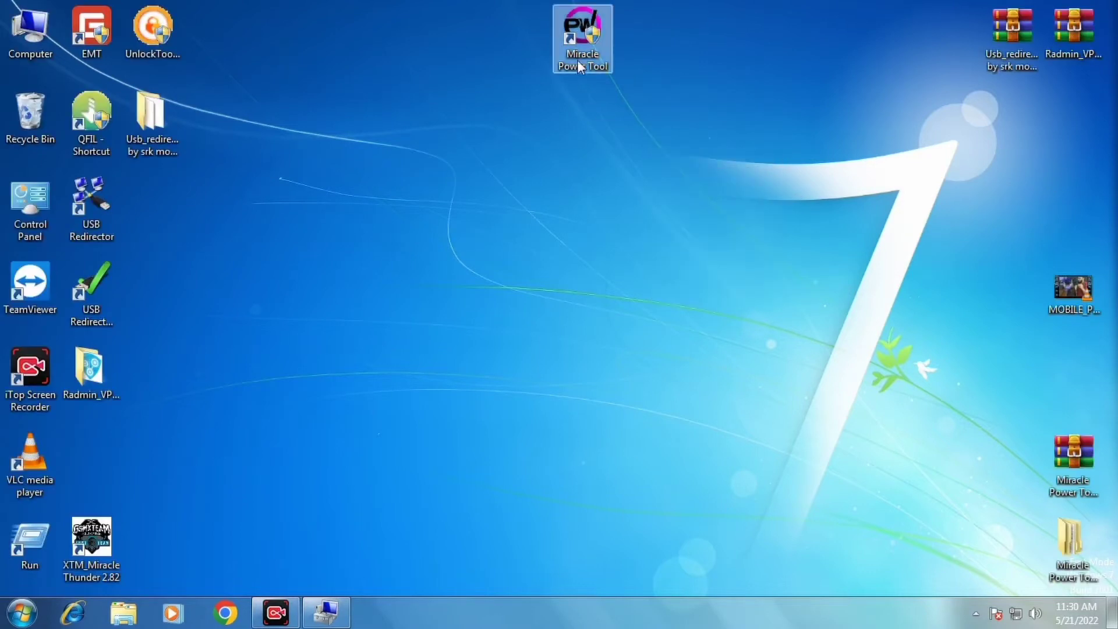
right_click(579, 61)
left_click(627, 186)
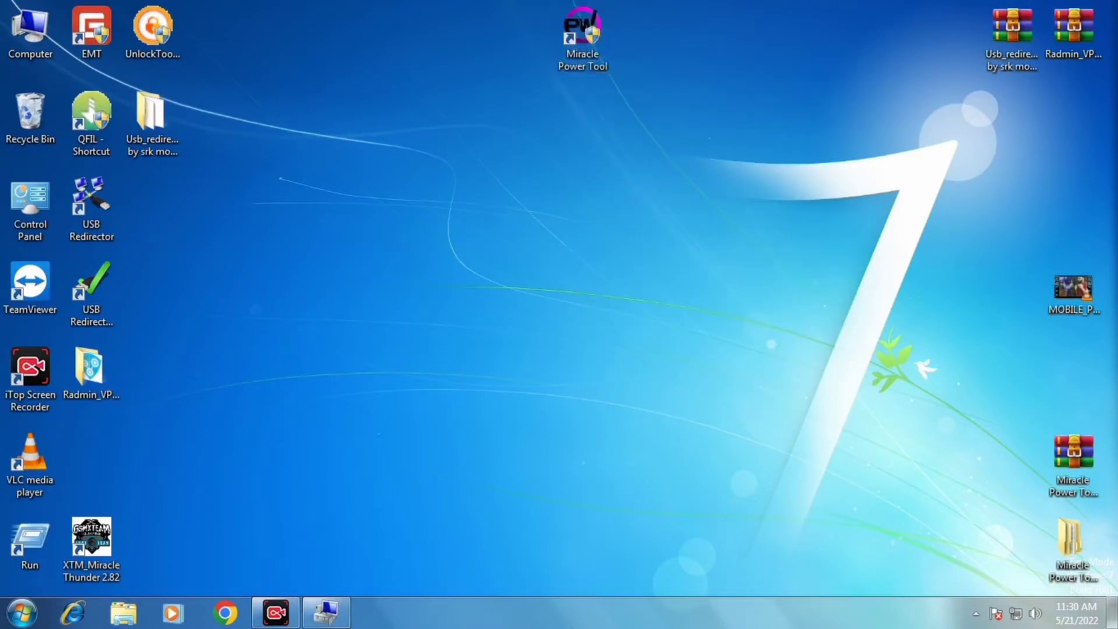
right_click(775, 284)
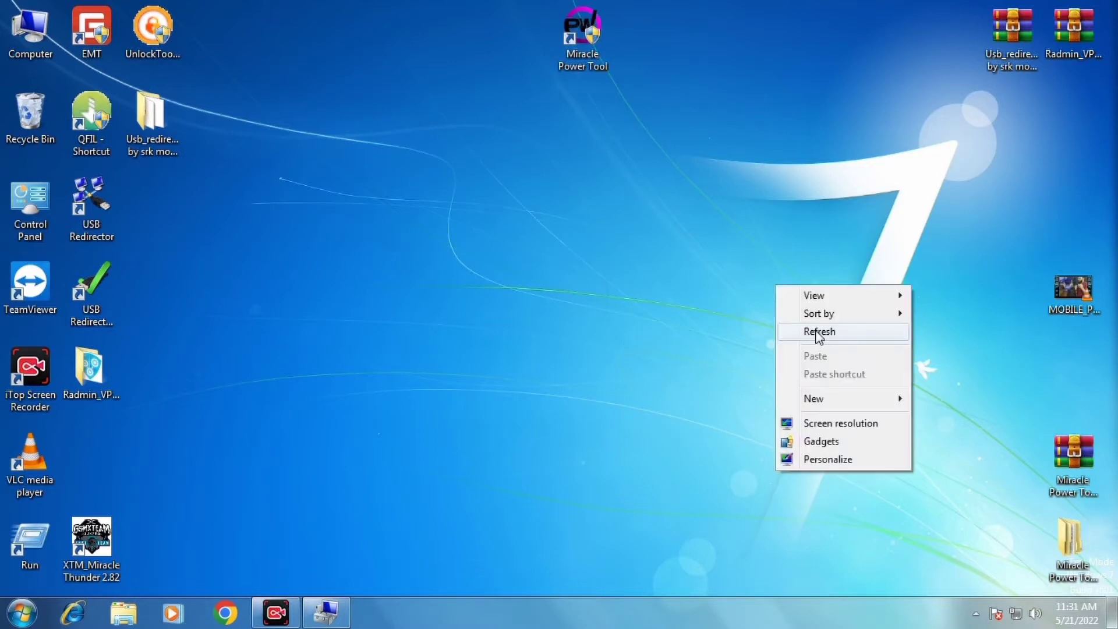
left_click(818, 329)
right_click(799, 301)
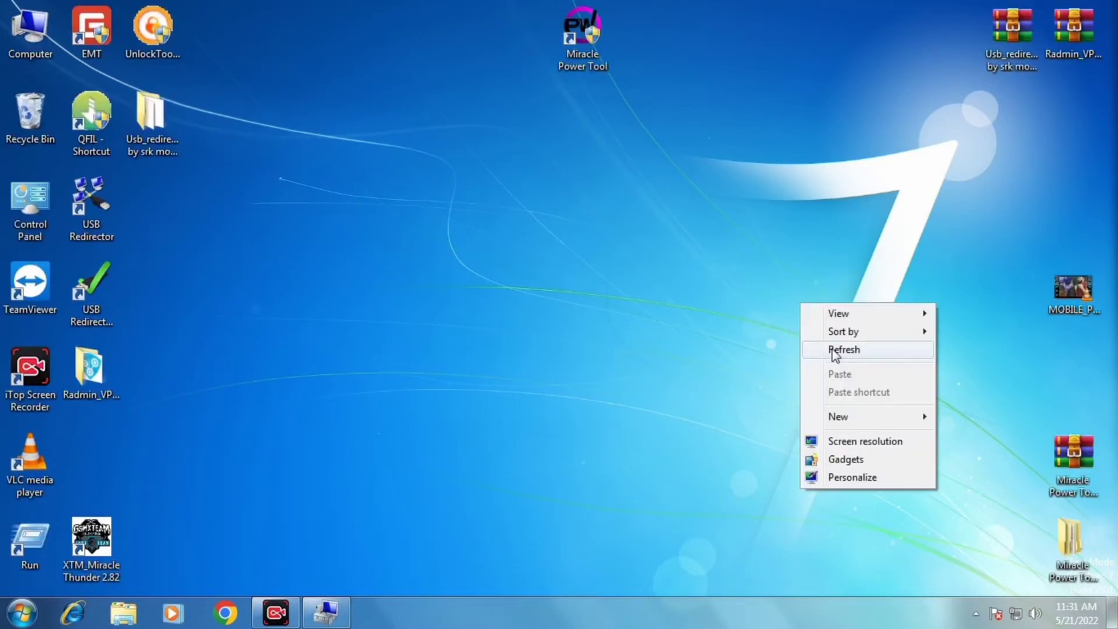
left_click(833, 349)
right_click(810, 293)
left_click(842, 345)
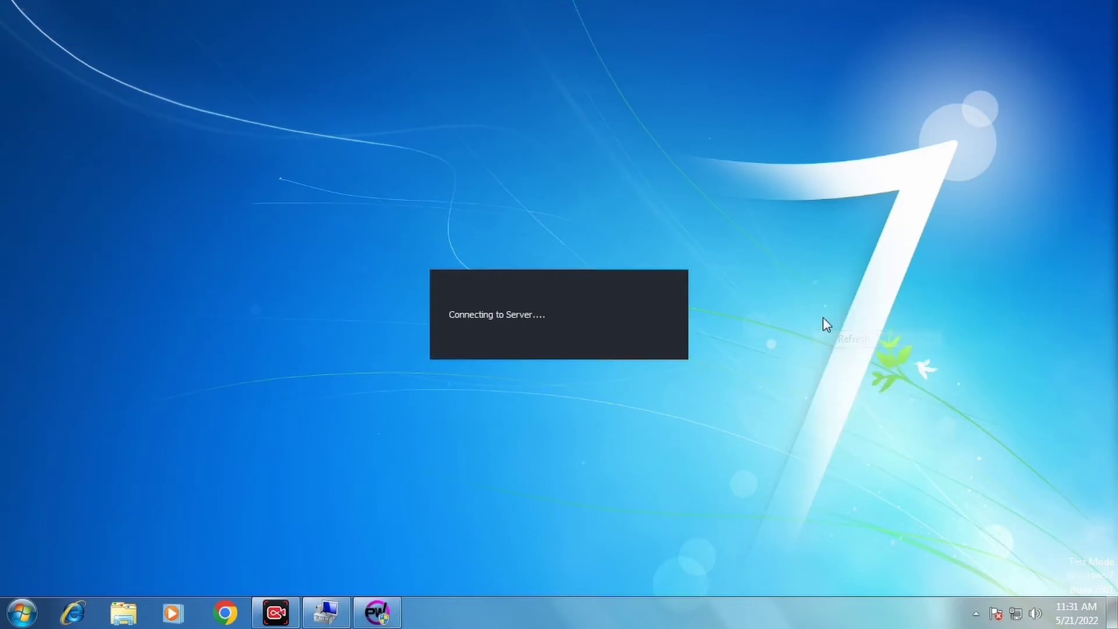
right_click(822, 317)
left_click(848, 366)
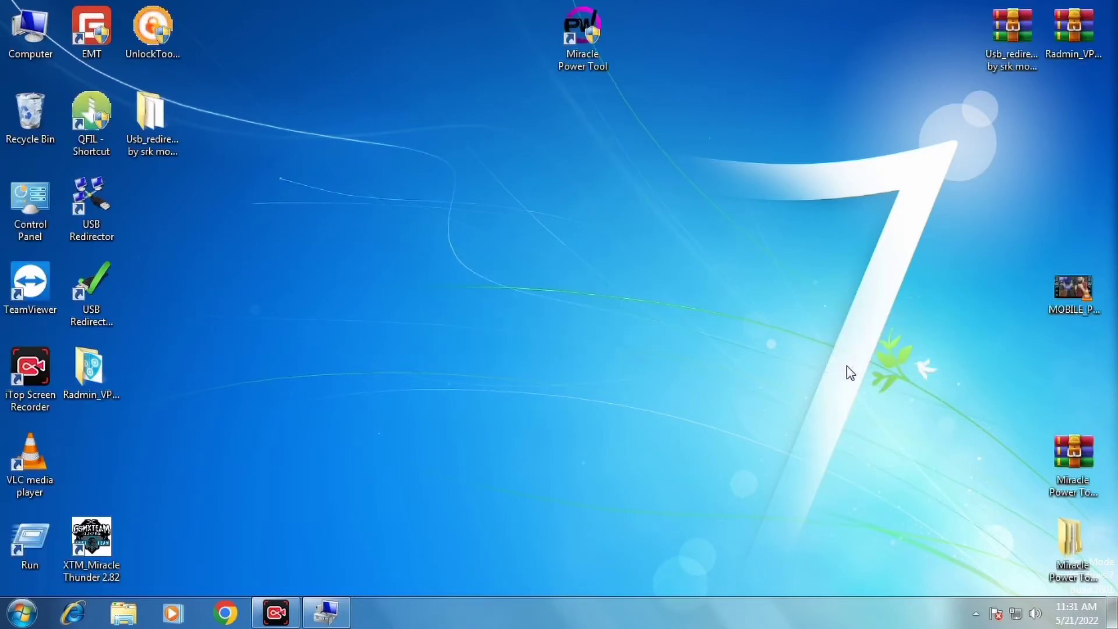
right_click(829, 326)
left_click(841, 366)
right_click(812, 326)
left_click(831, 366)
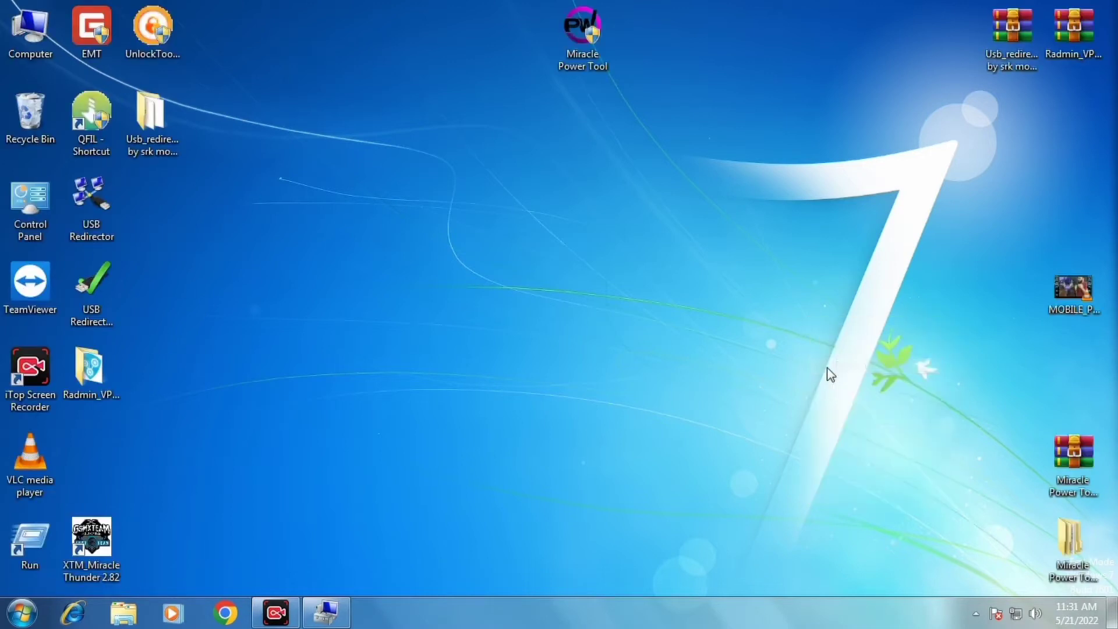
right_click(791, 286)
left_click(814, 332)
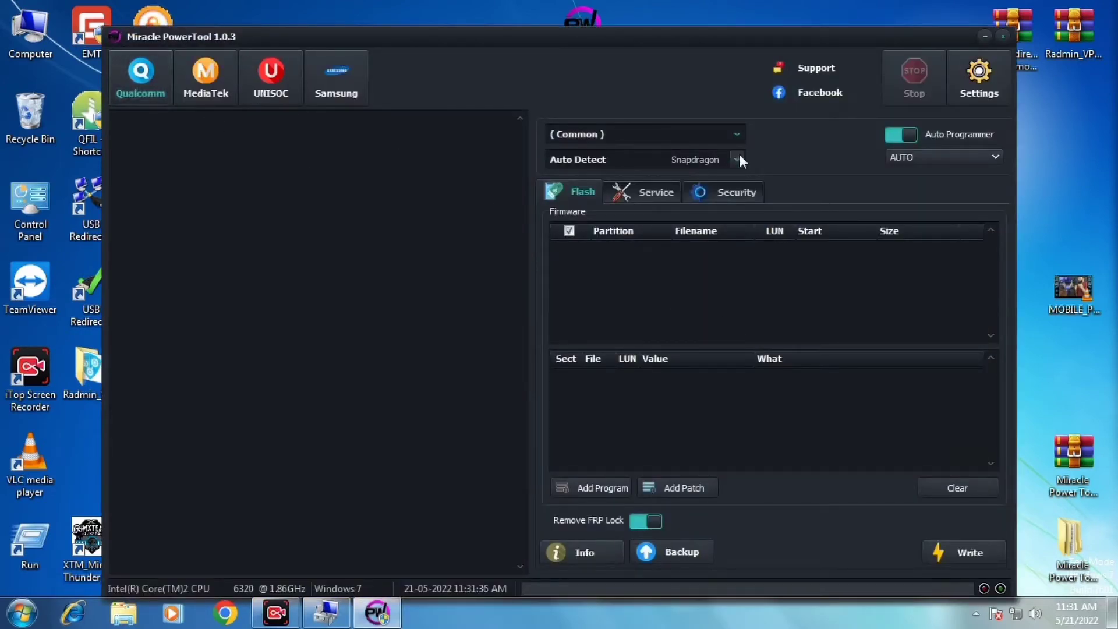
Set the Qualcomm phone brand to LYF, leaving the model on Auto Detect
left_click(736, 135)
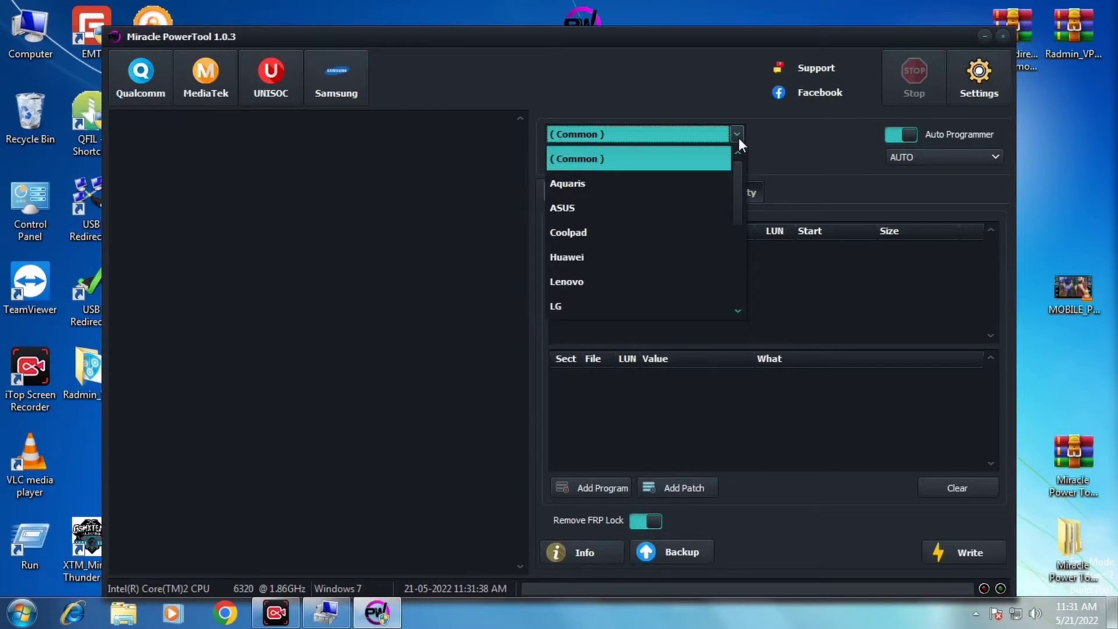
left_click_drag(738, 162, 736, 194)
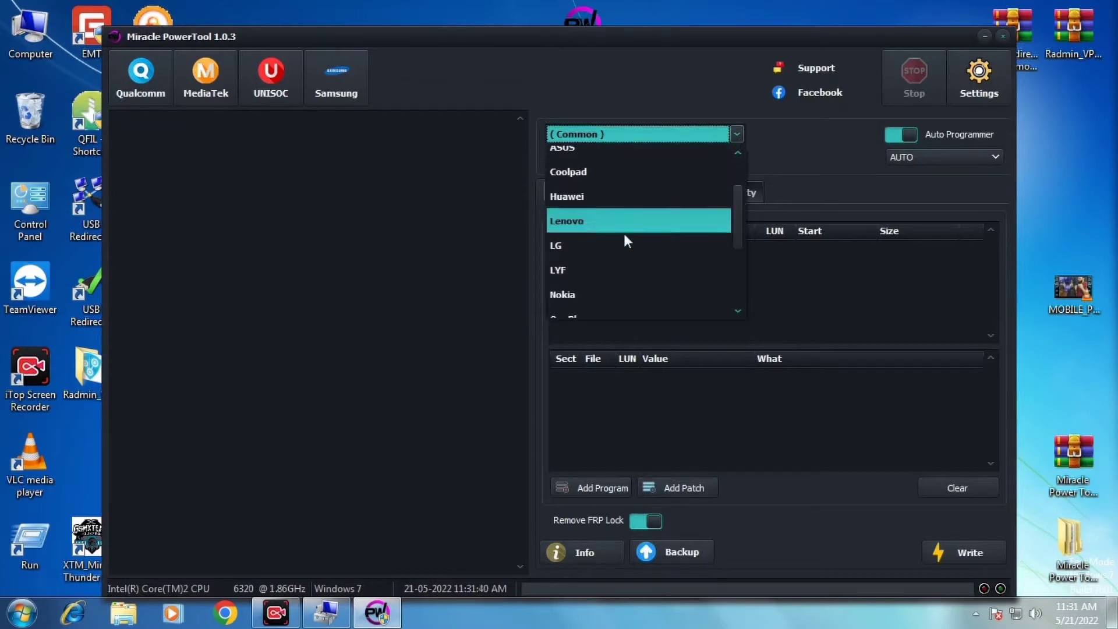
left_click(574, 270)
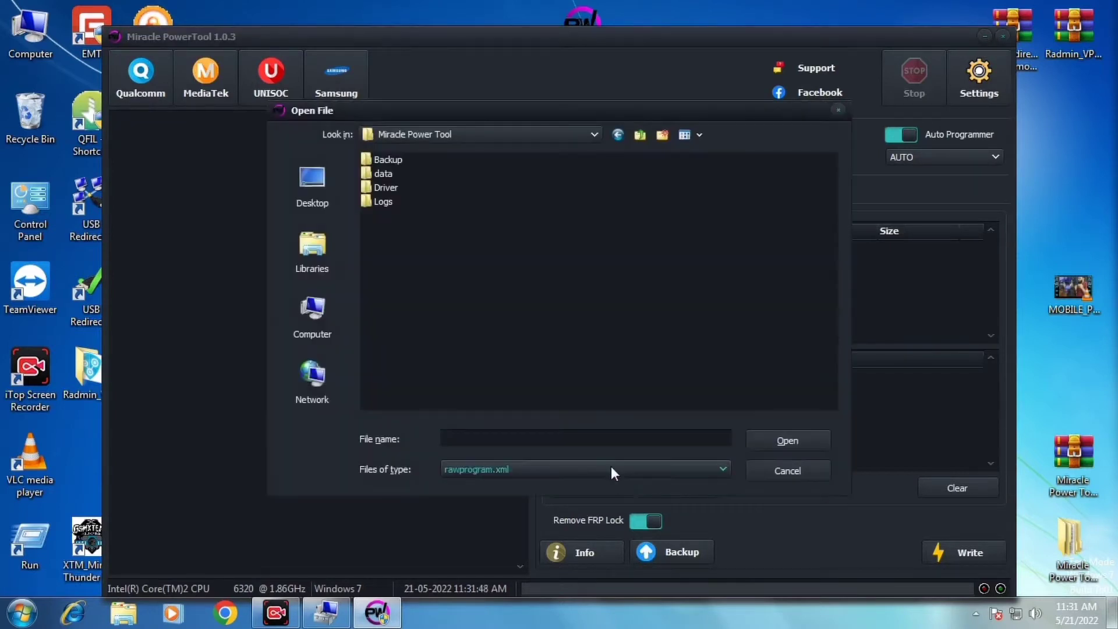
left_click(306, 315)
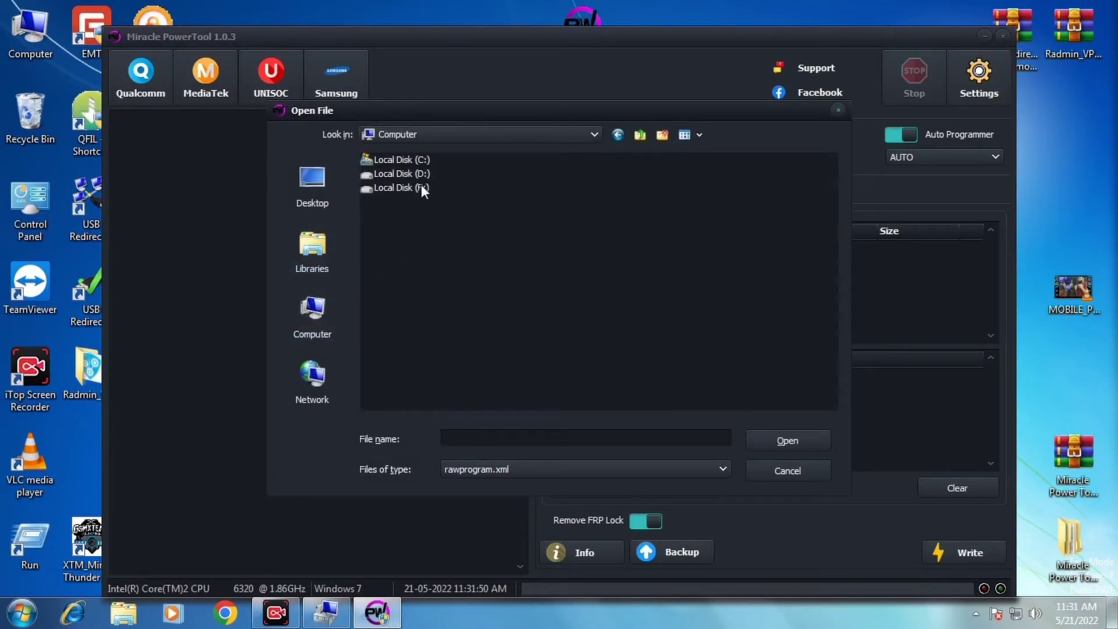
double_click(421, 186)
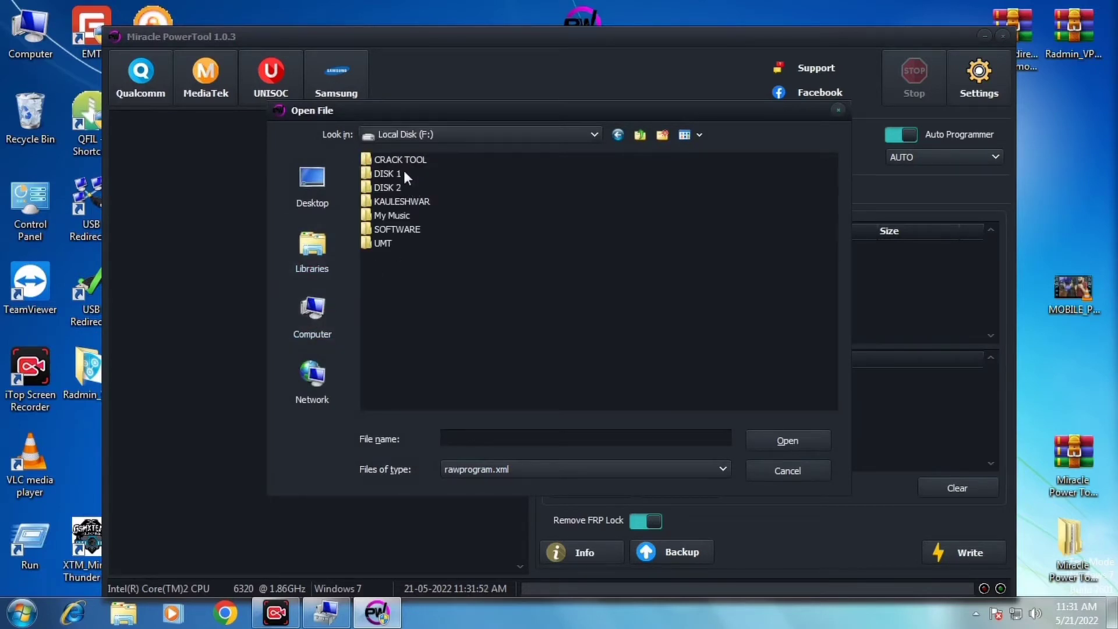
double_click(399, 174)
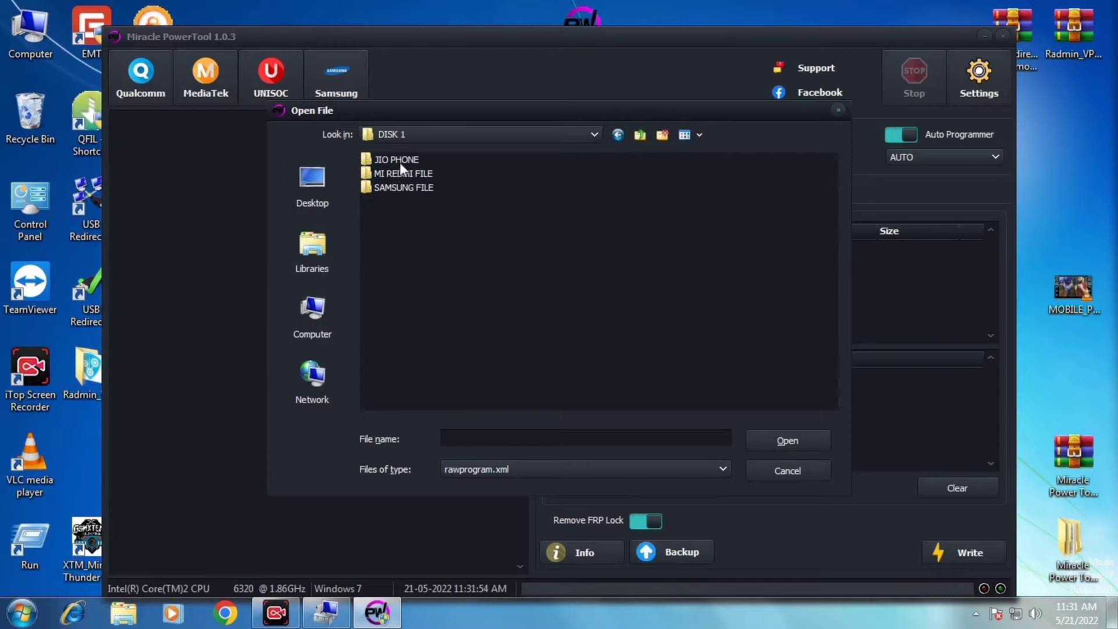
double_click(400, 159)
double_click(402, 158)
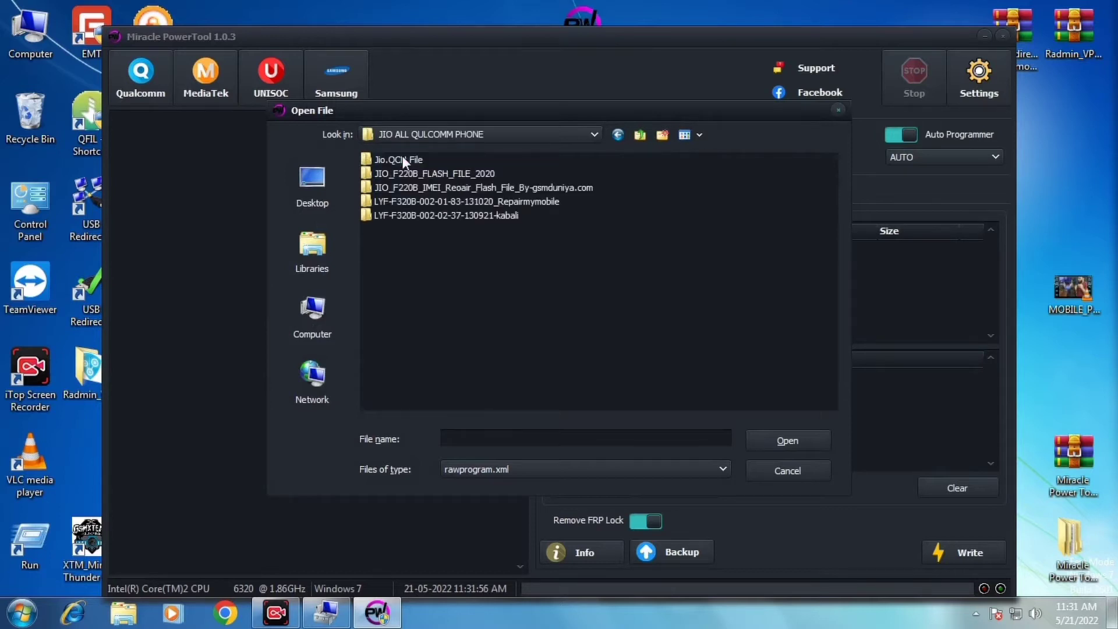
double_click(425, 213)
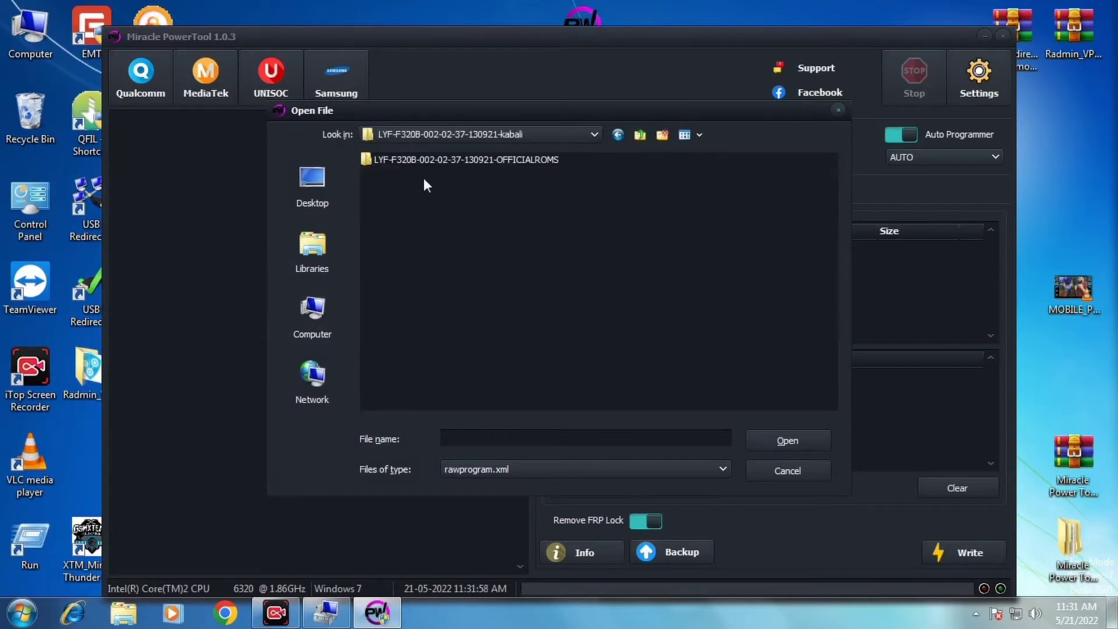
left_click(429, 159)
double_click(429, 159)
left_click(423, 173)
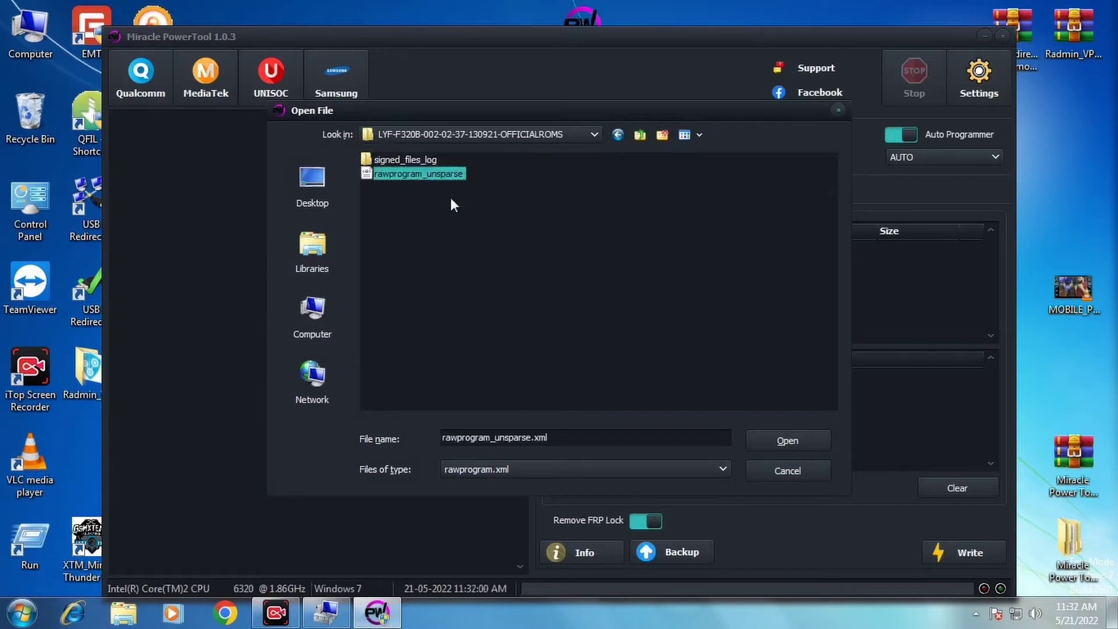
left_click(815, 448)
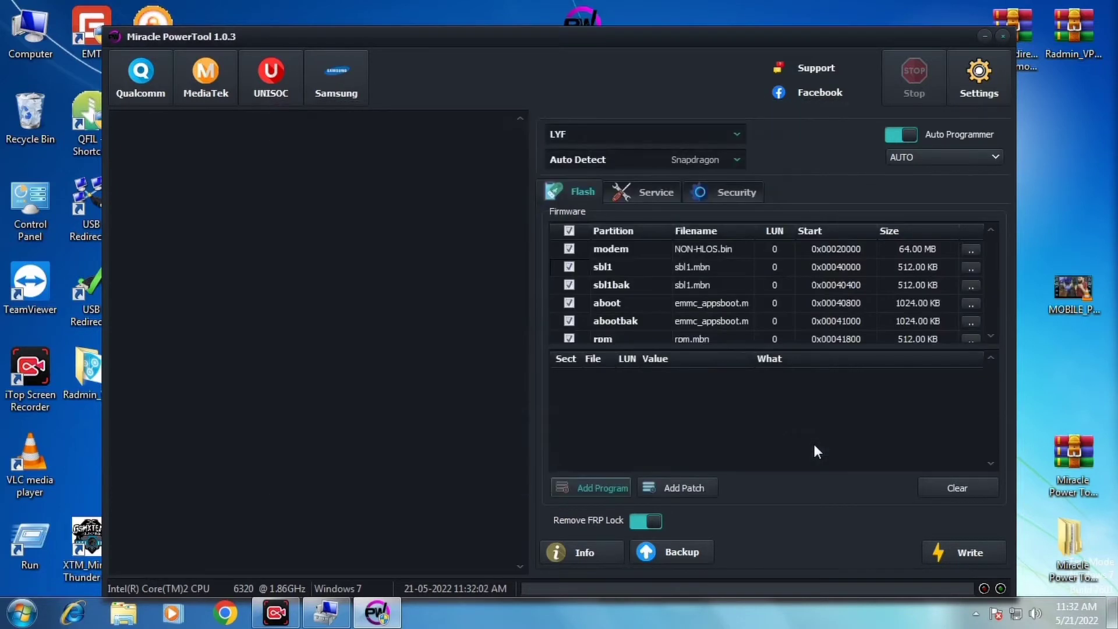
Add patch0.xml from the same LYF-F320B firmware folder as the patch file
left_click(697, 487)
left_click(385, 173)
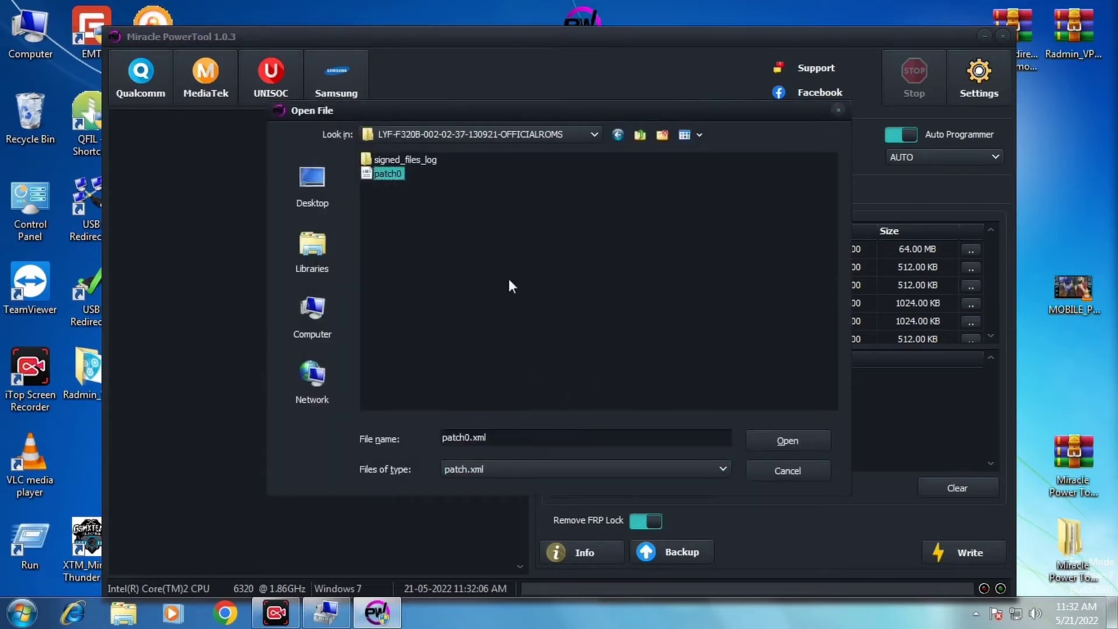
left_click(795, 442)
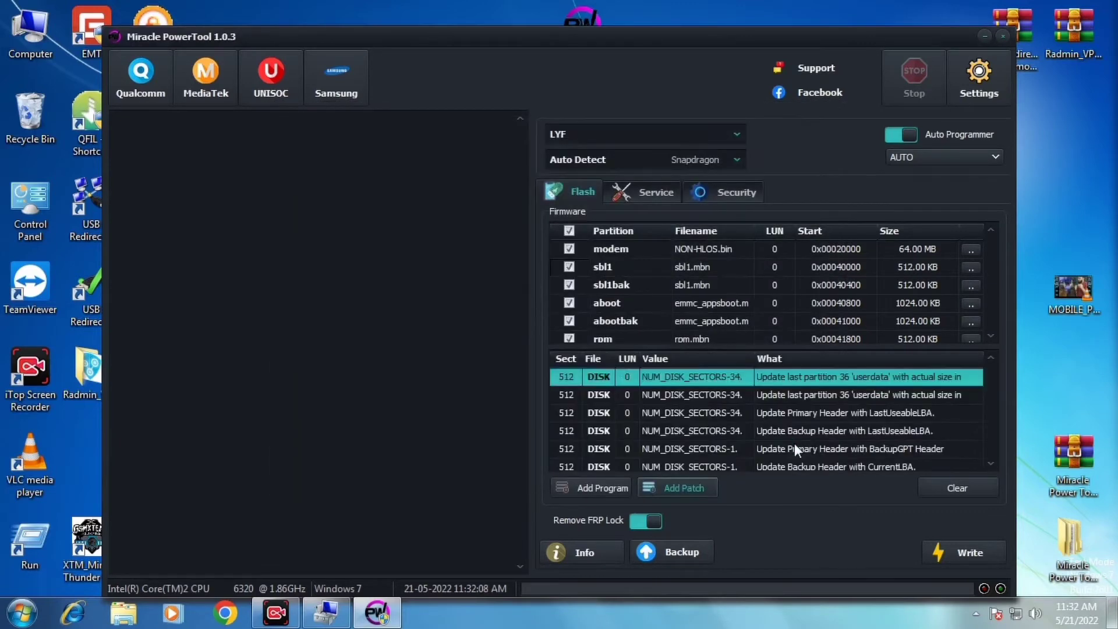
Check the port list in the security settings, choose COM40 : Qualcomm HS-USB QDLoader 9008, and refresh the ports
left_click(670, 191)
left_click(747, 188)
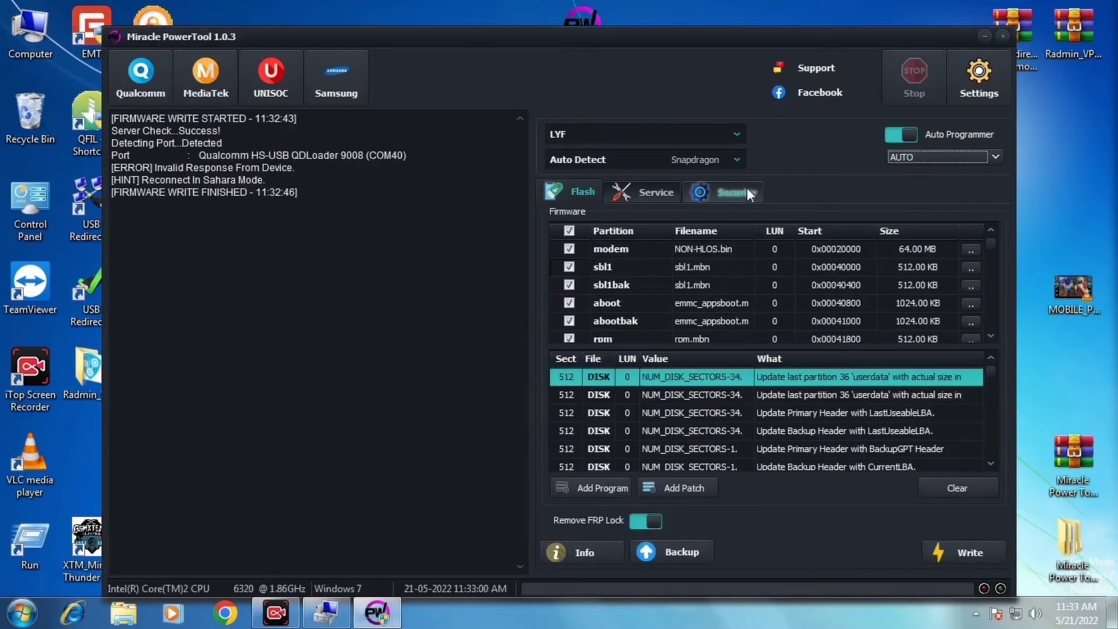
left_click(747, 190)
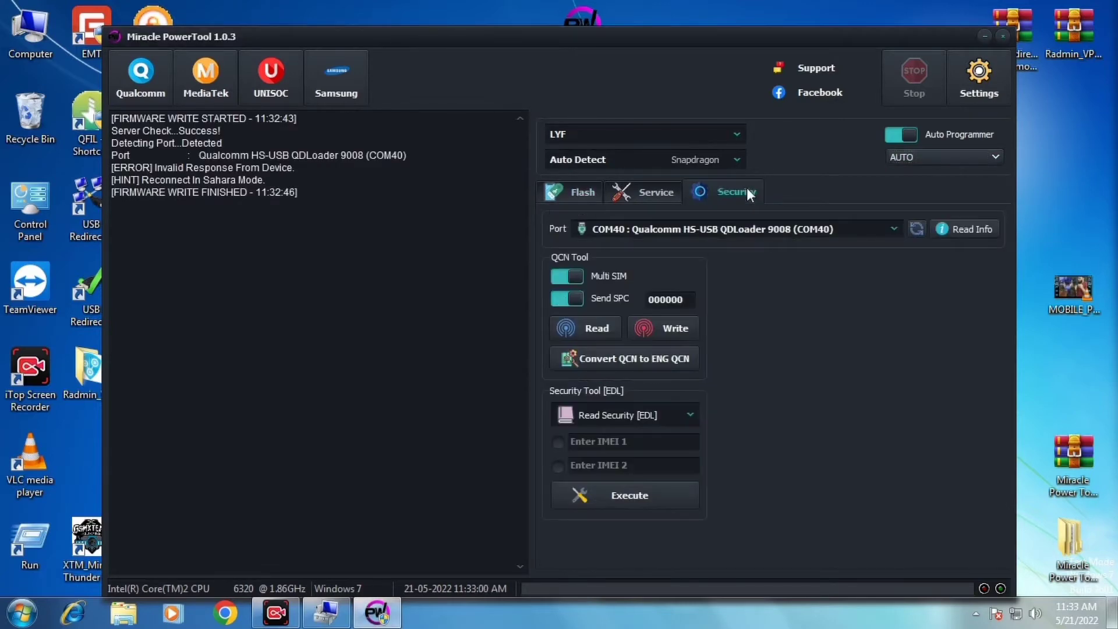
left_click(893, 230)
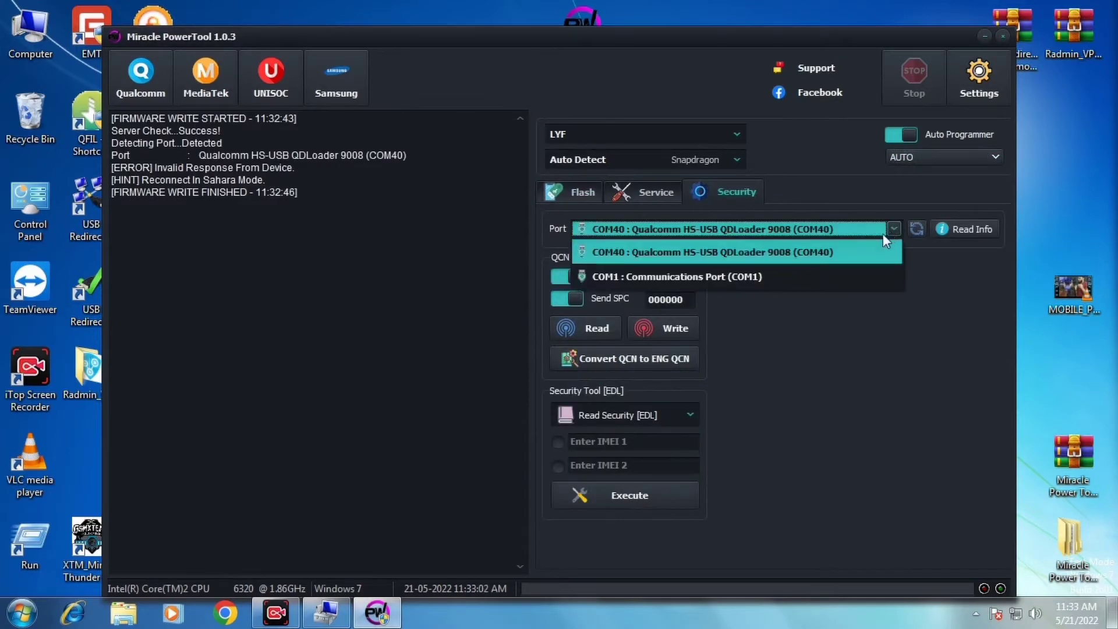
left_click(866, 245)
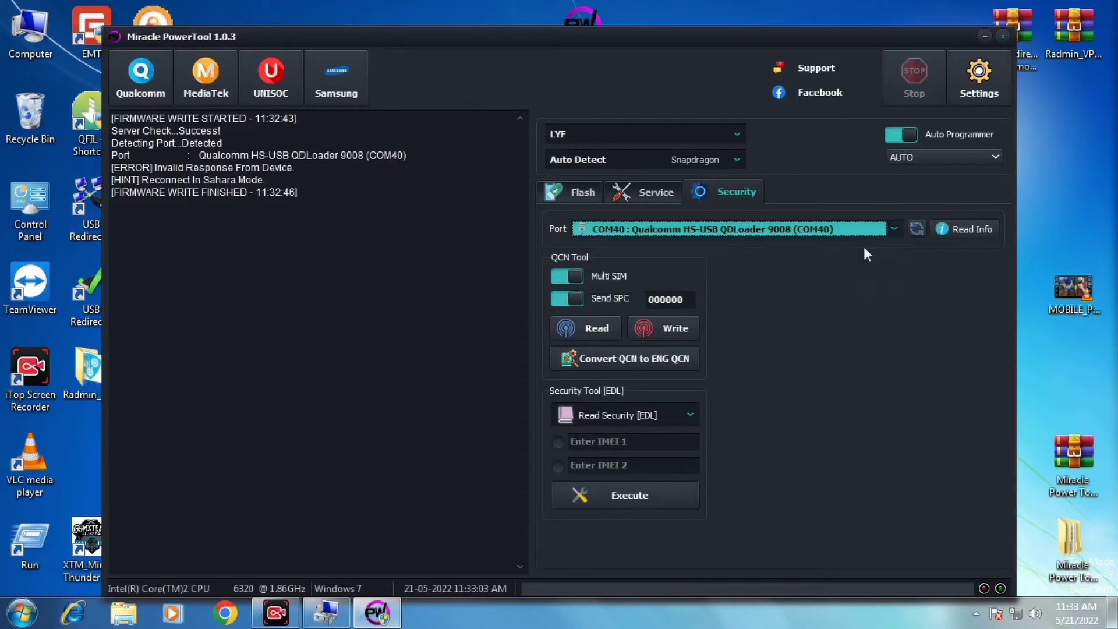
left_click(915, 228)
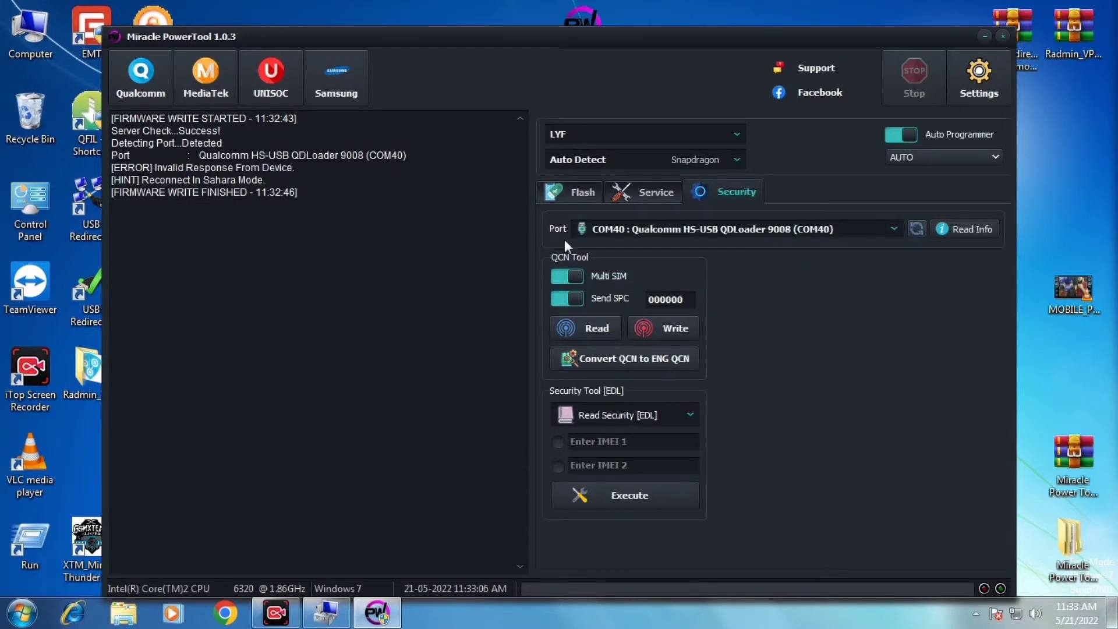
Return to the flashing settings, write the loaded firmware and patch to the connected phone, and check the write log
left_click(555, 198)
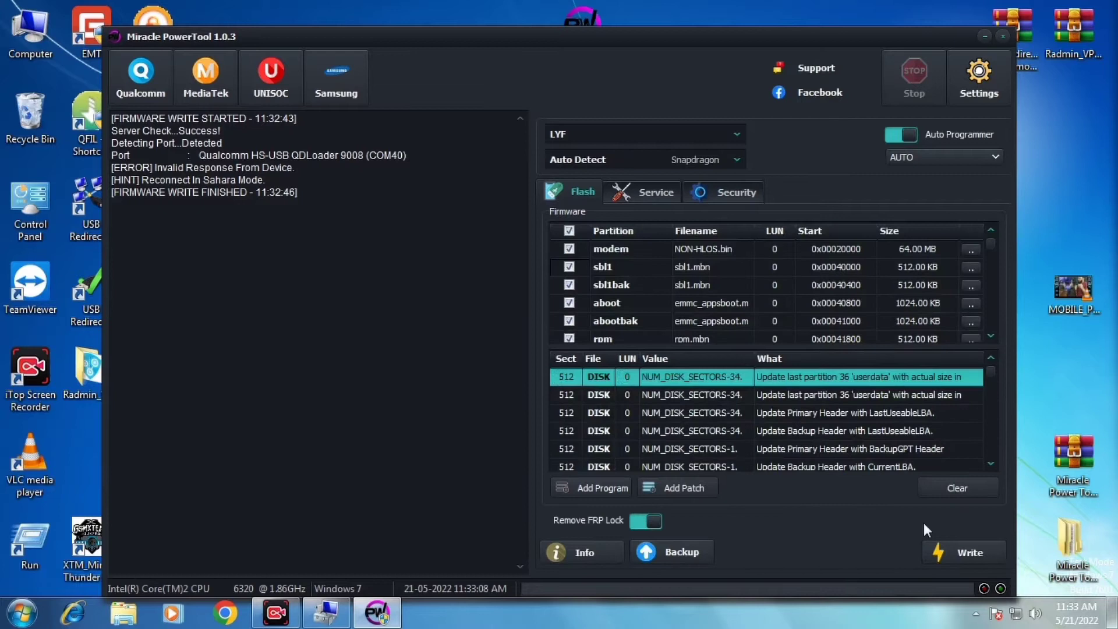
left_click(964, 552)
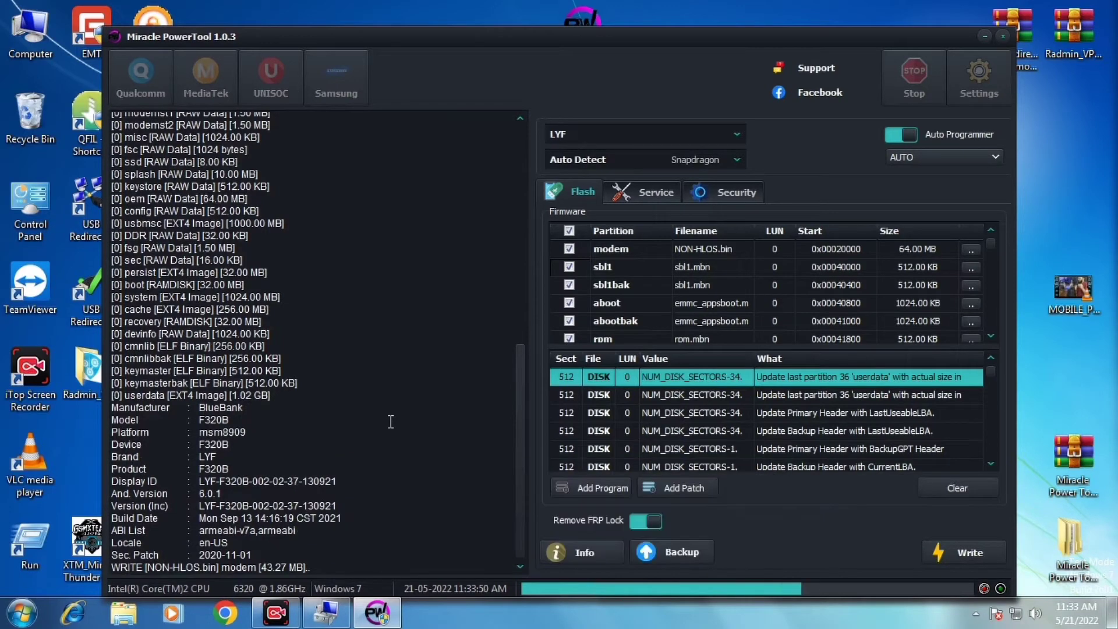
left_click_drag(229, 452, 420, 250)
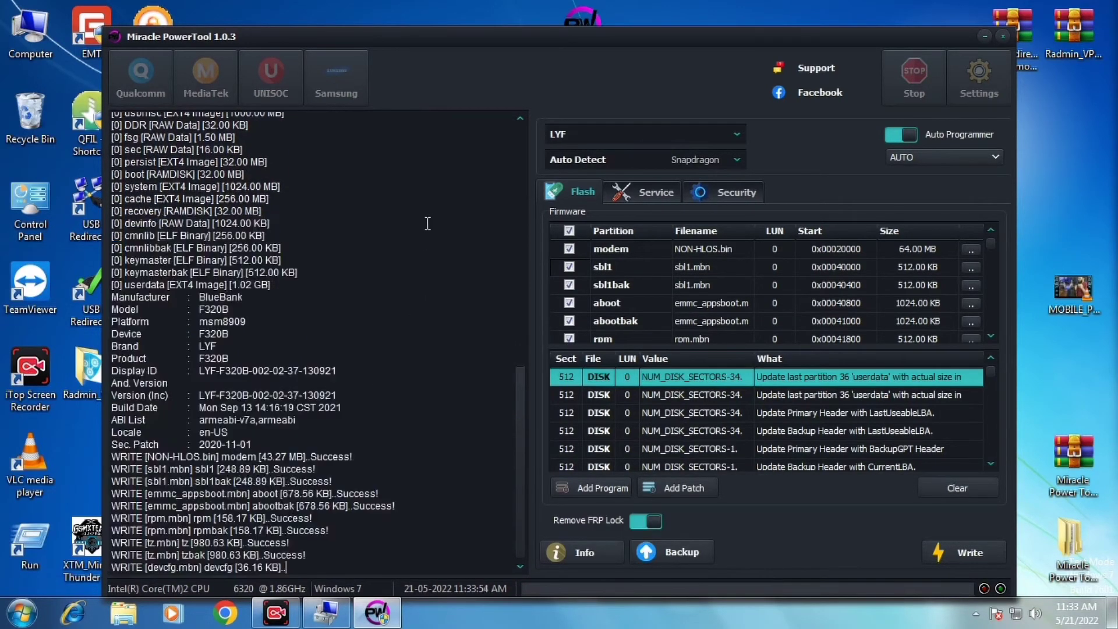
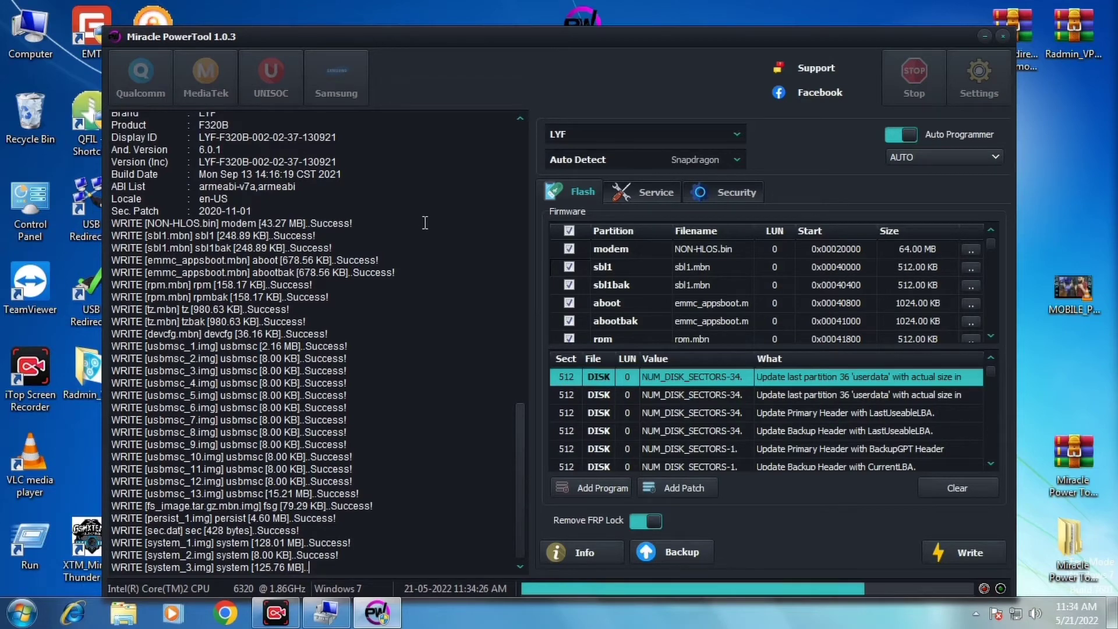
left_click_drag(341, 166, 303, 152)
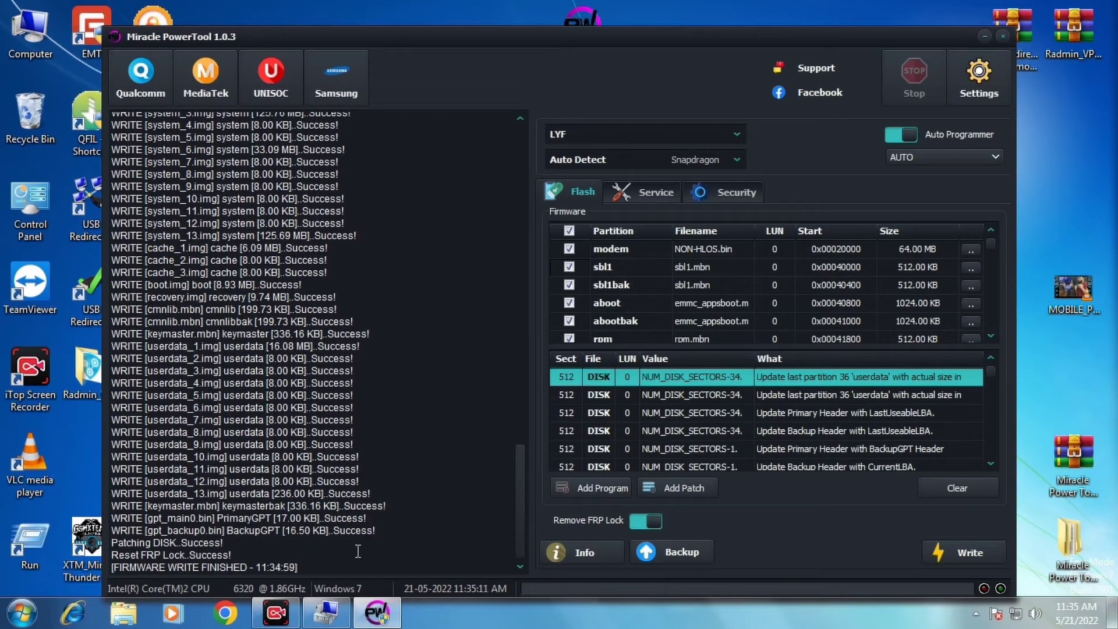
left_click_drag(320, 562, 148, 564)
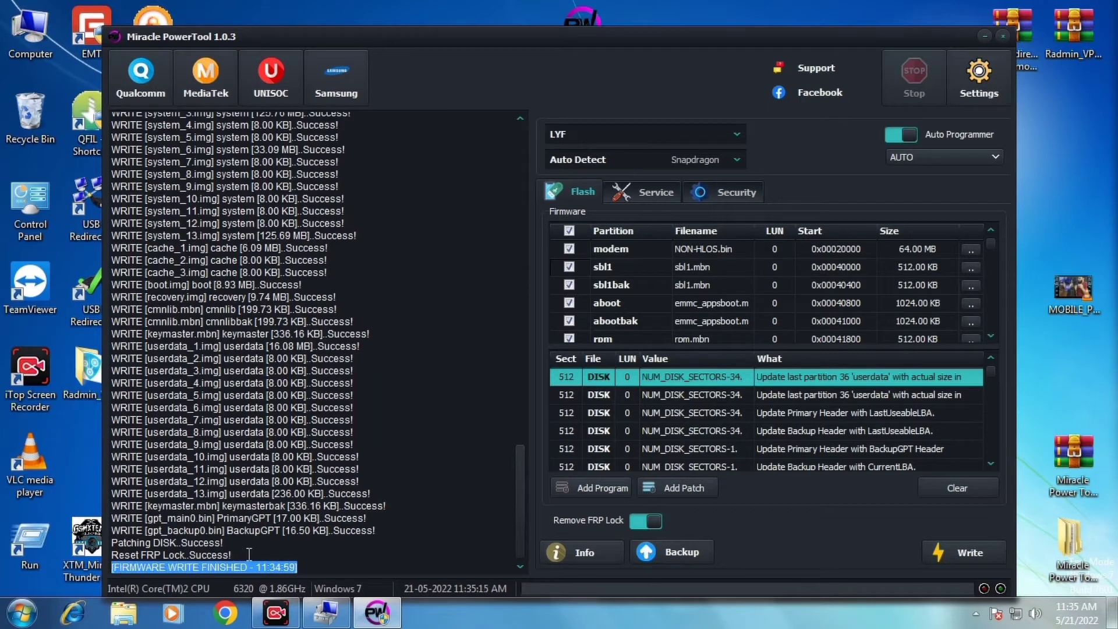
right_click(990, 145)
left_click(1069, 185)
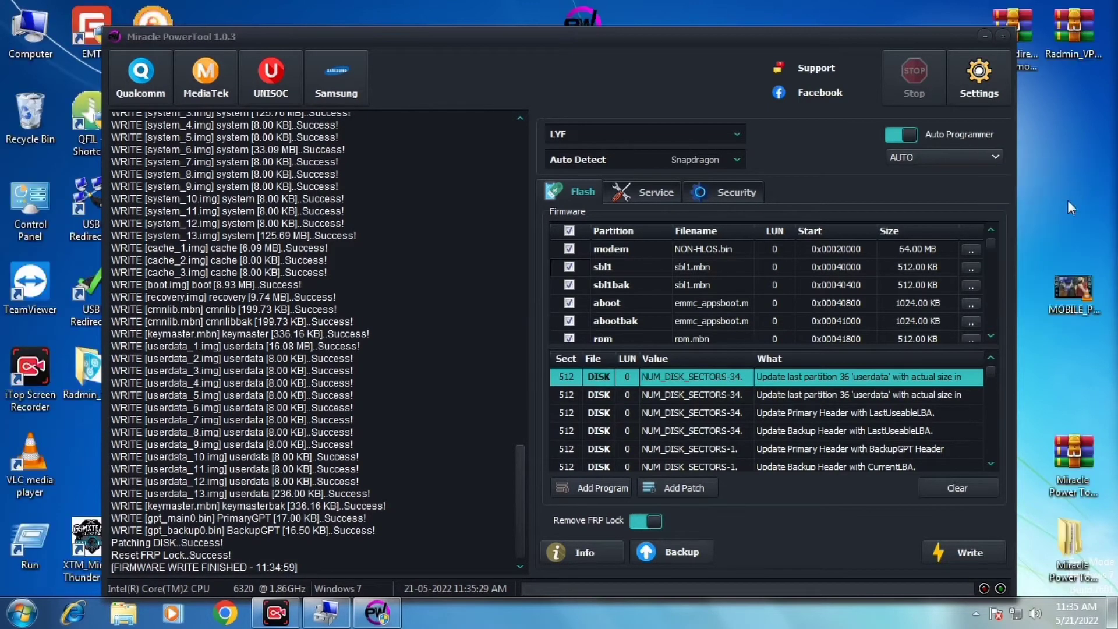
right_click(1092, 132)
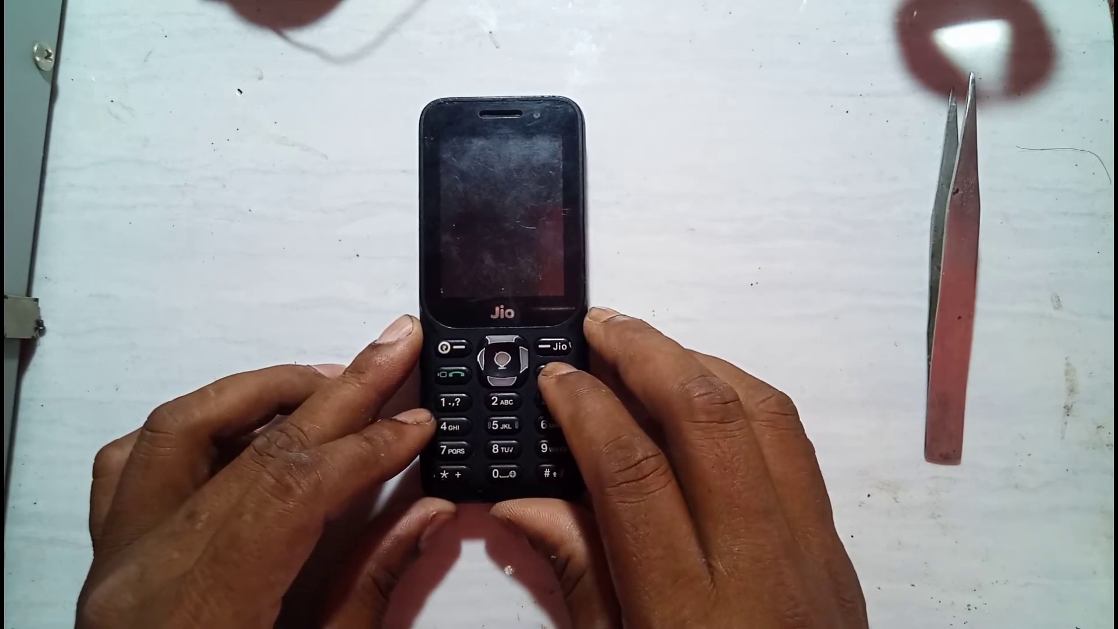